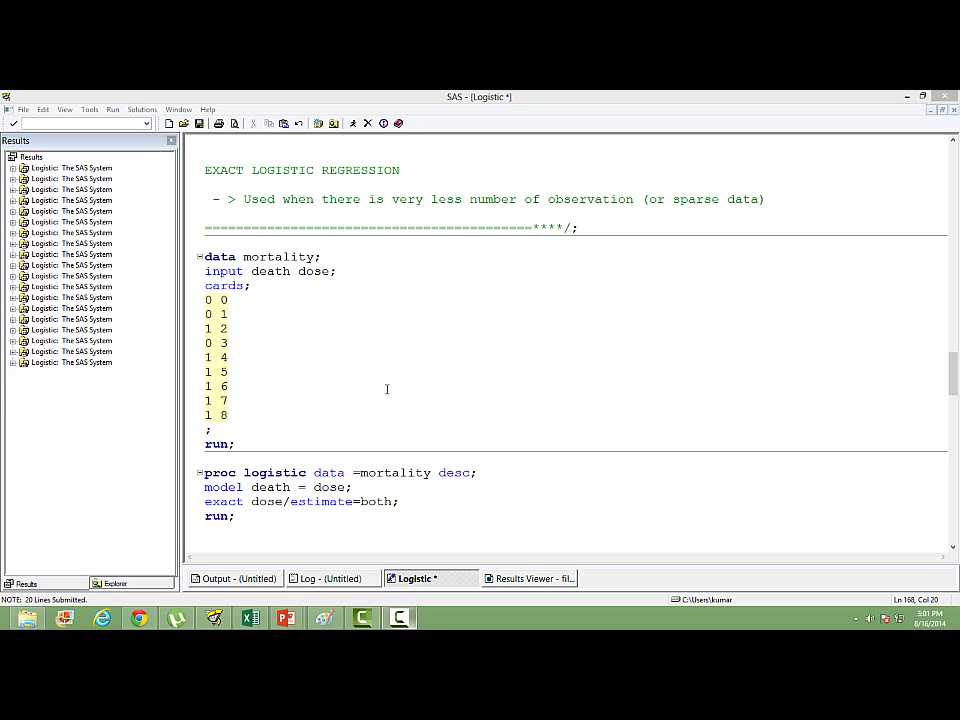
- Insert blank lines directly below the mortality data step's run; statement
left_click(952, 549)
left_click(952, 549)
left_click(952, 549)
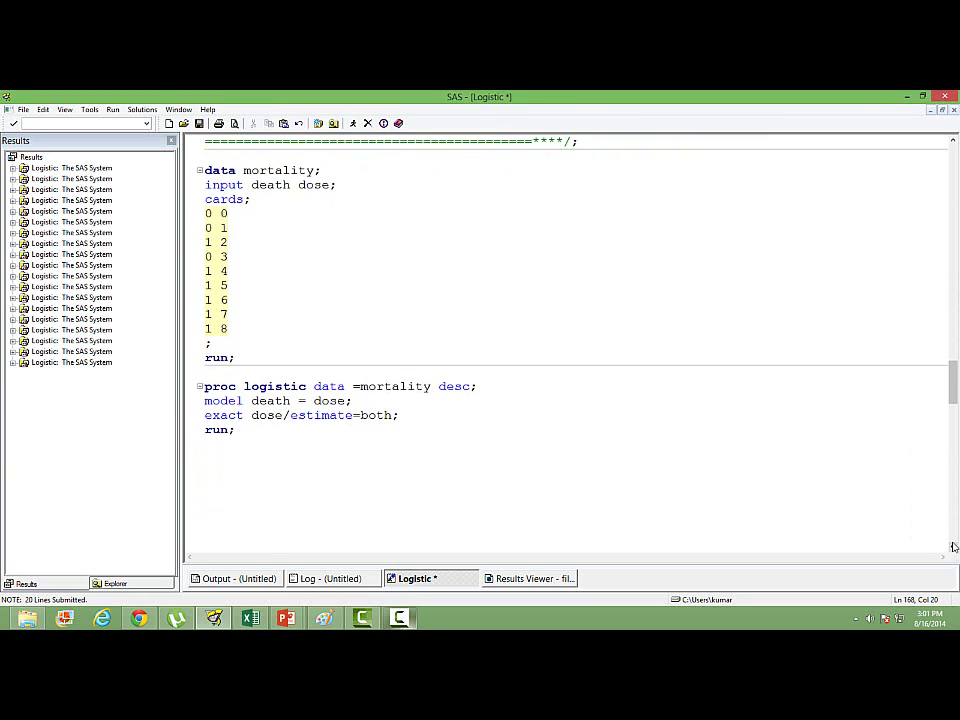
left_click(245, 371)
key("Return")
key("Return")
key("Return")
key("Return")
key("Return")
key("Return")
key("Return")
key("Return")
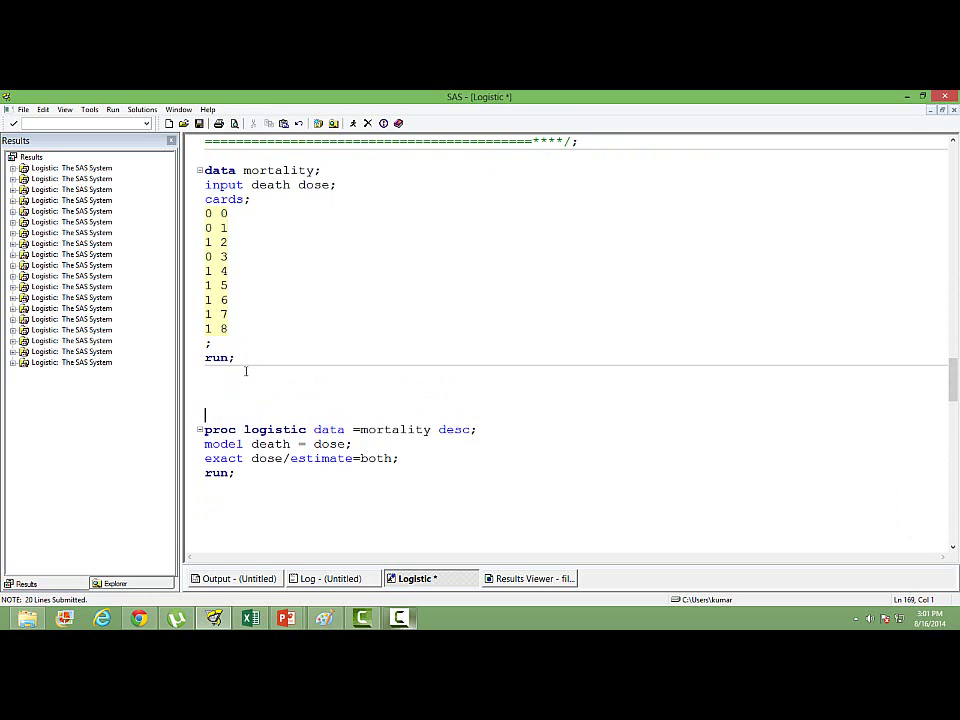
key("Return")
key("Return")
key("Return")
key("Return")
key("Return")
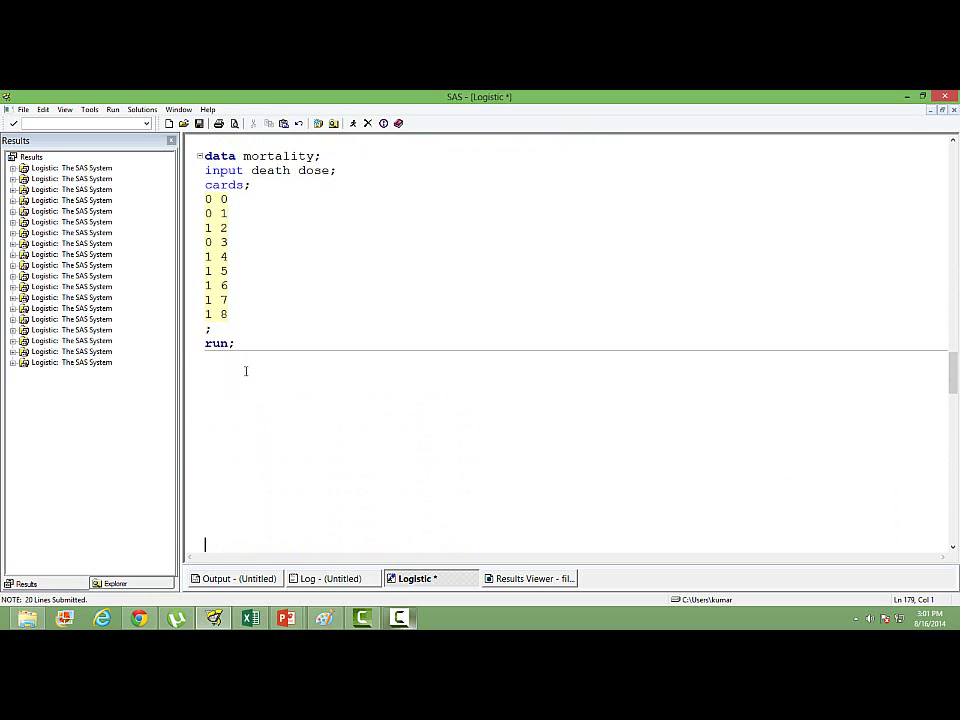
key("Up")
key("Up")
key("Up")
key("Up")
key("Up")
key("Up")
key("Up")
key("Up")
key("Up")
key("Up")
key("Up")
key("Up")
- Write 'proc logistic data=mortality desc;', 'model death = dose;' and 'run;' on separate lines
type("proc logistic data")
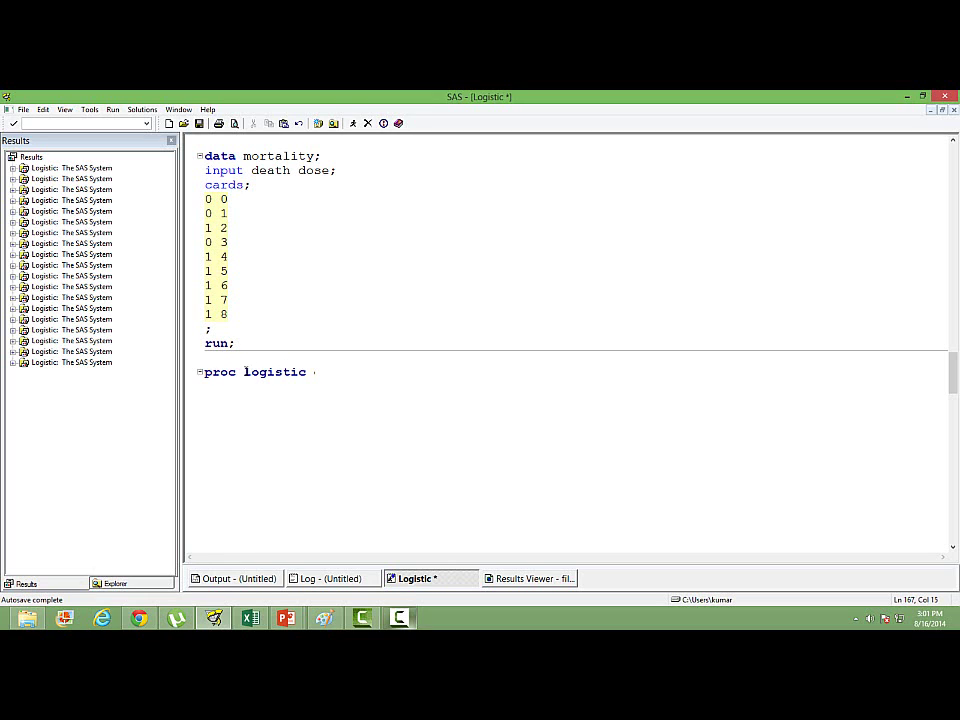
type("=mortality")
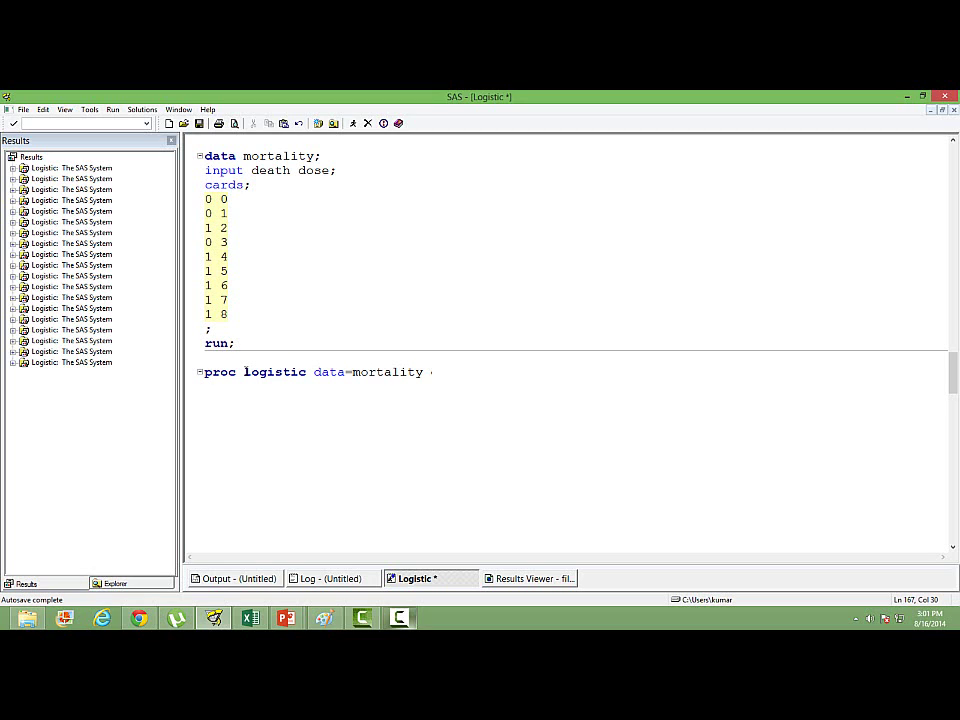
type("desc;")
key("Return")
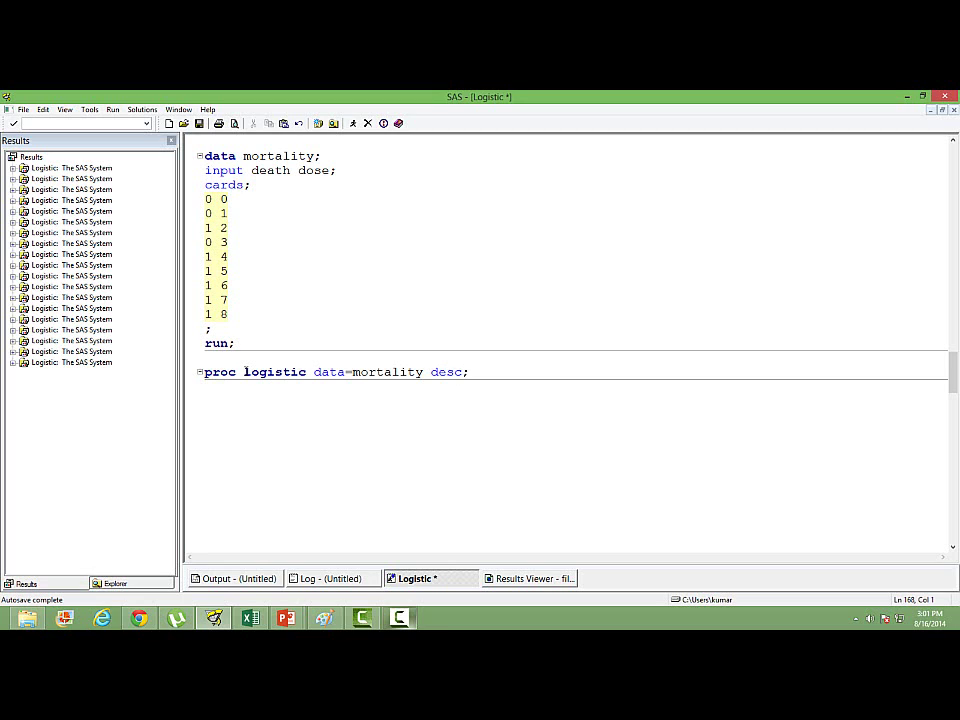
type("model ")
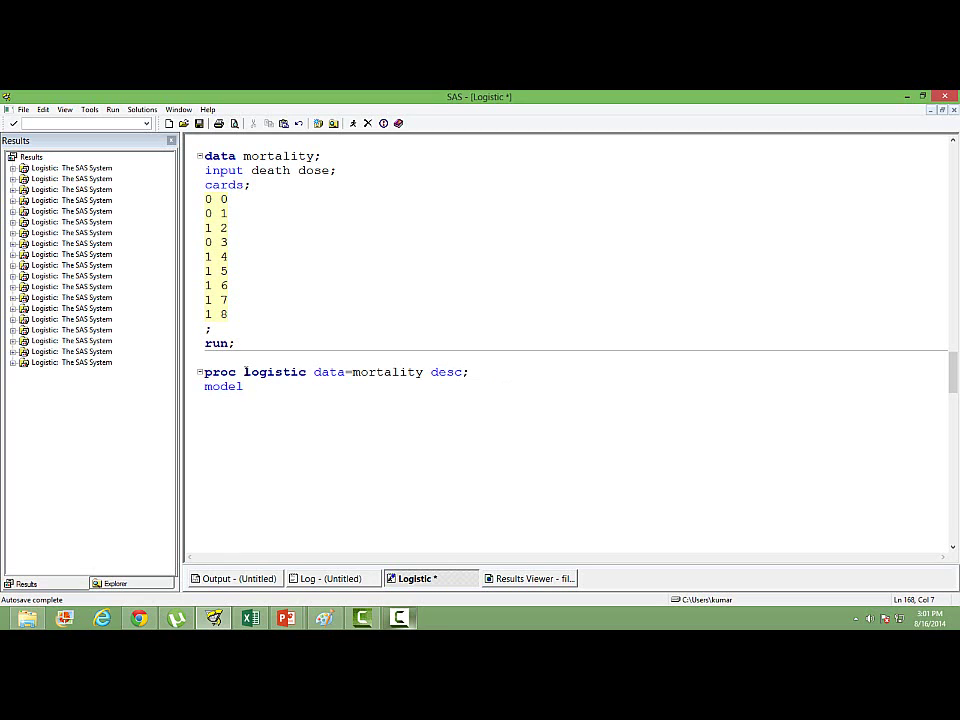
type("death = dose;")
key("Return")
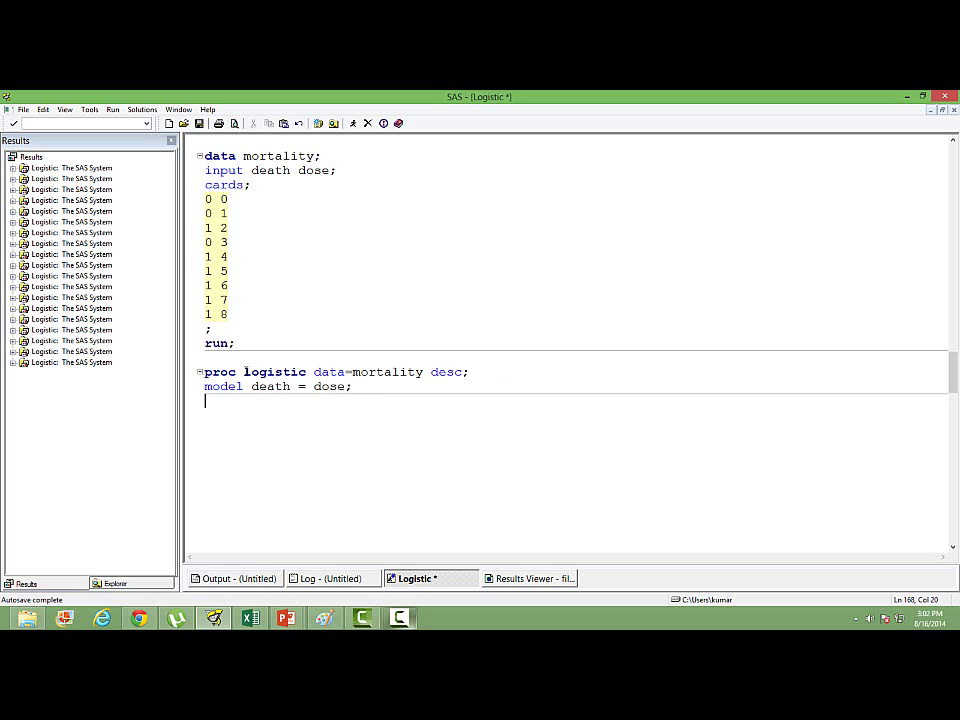
type("run;")
key("Return")
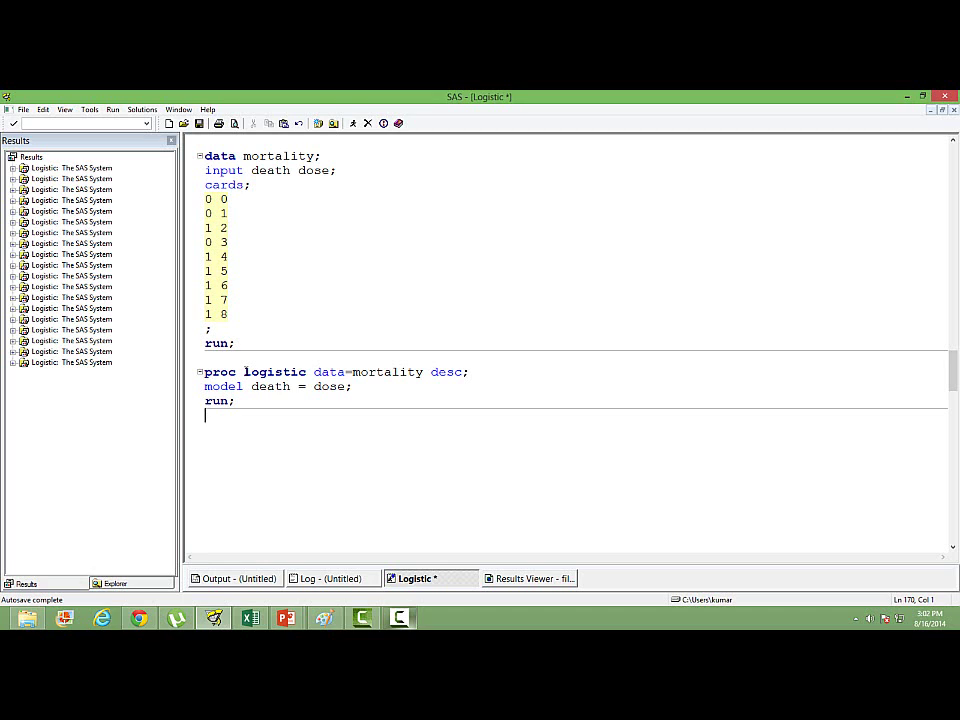
- Submit the selected proc logistic block and view its LOGISTIC Procedure output in the Results Viewer
key("shift+Up")
key("shift+Up")
key("shift+Up")
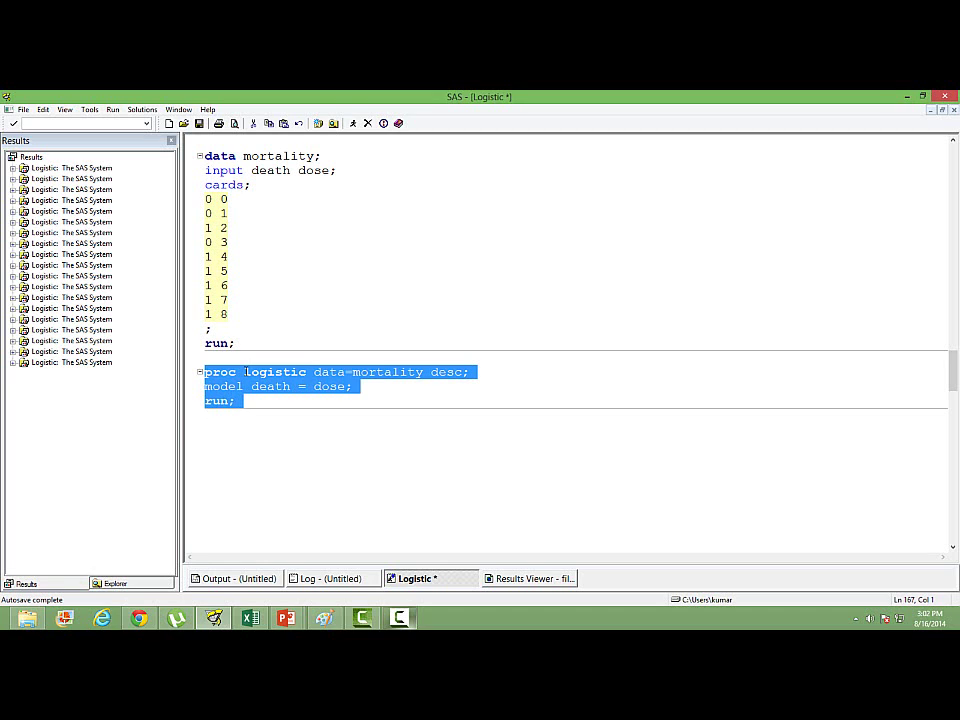
left_click(353, 123)
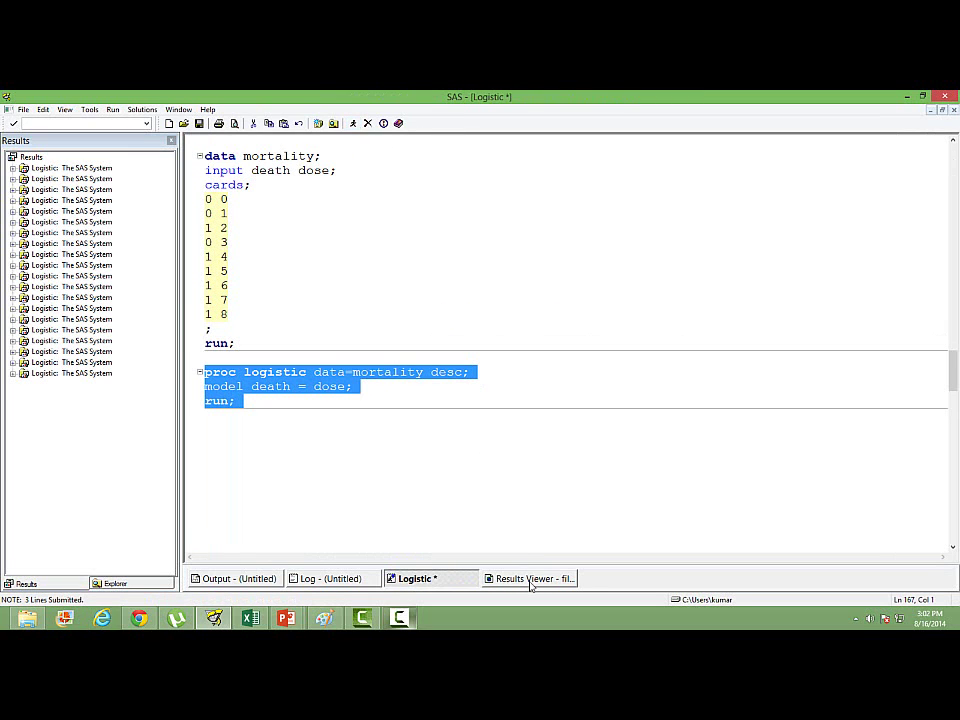
left_click(530, 578)
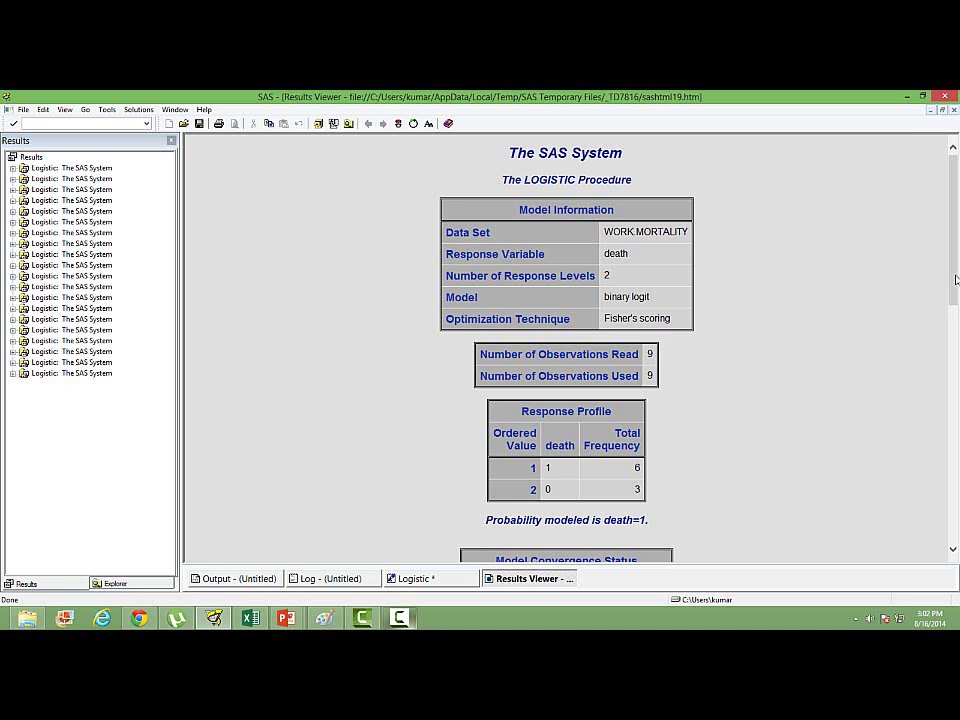
- Scroll through the logistic output to the dose estimate 1.2662, then return to the Logistic code
left_click_drag(957, 273, 922, 454)
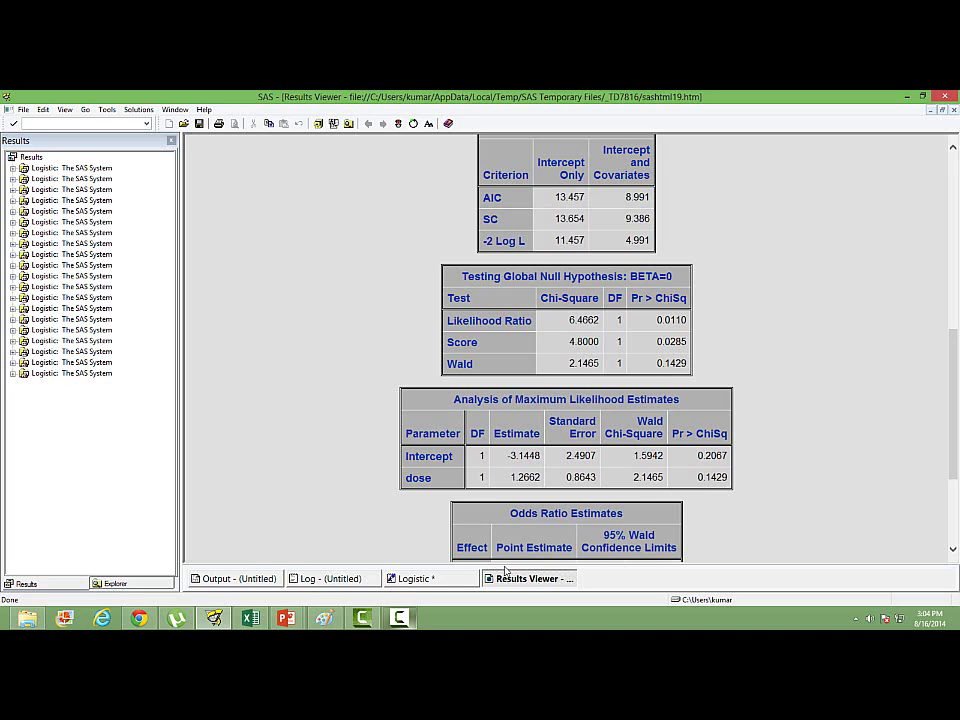
left_click(436, 578)
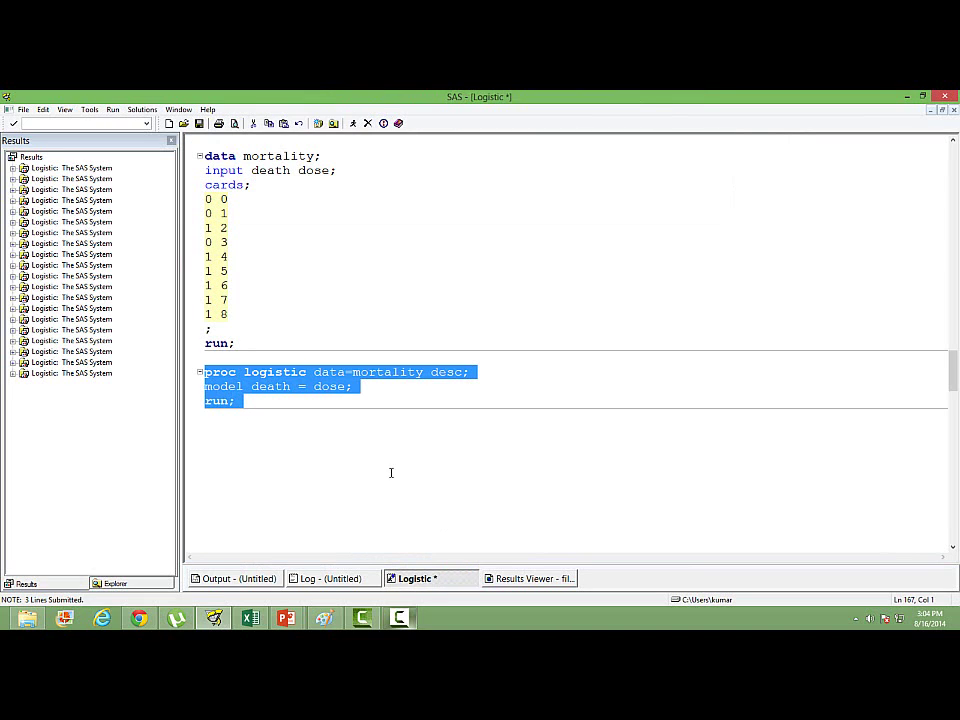
- Add 'exact dose/estimate=both;' on a new line below the model statement
left_click(383, 472)
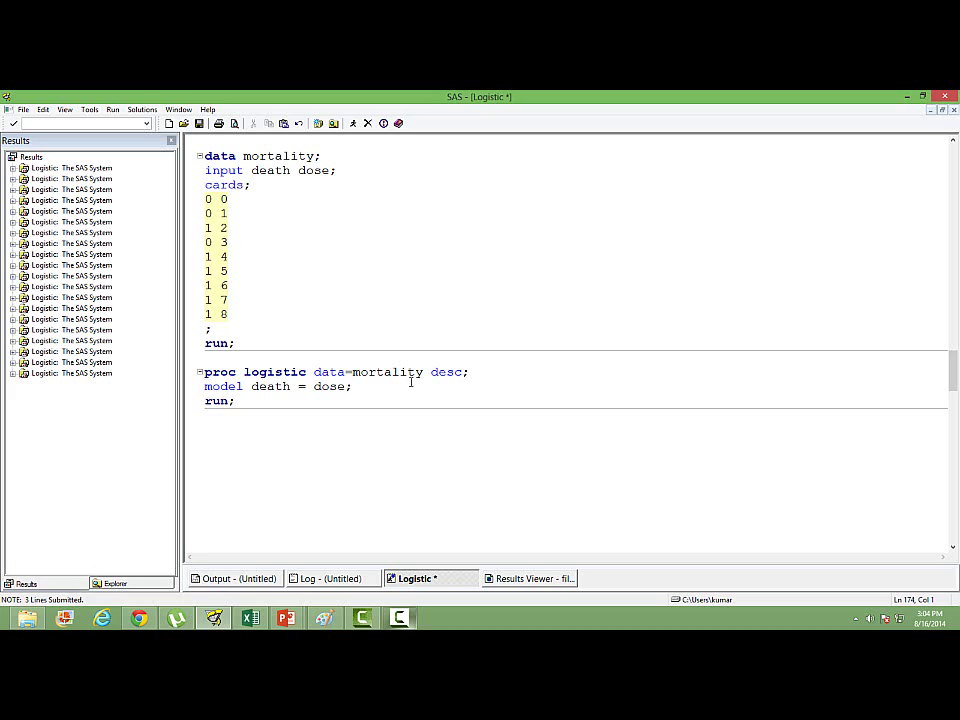
left_click(374, 385)
key("Return")
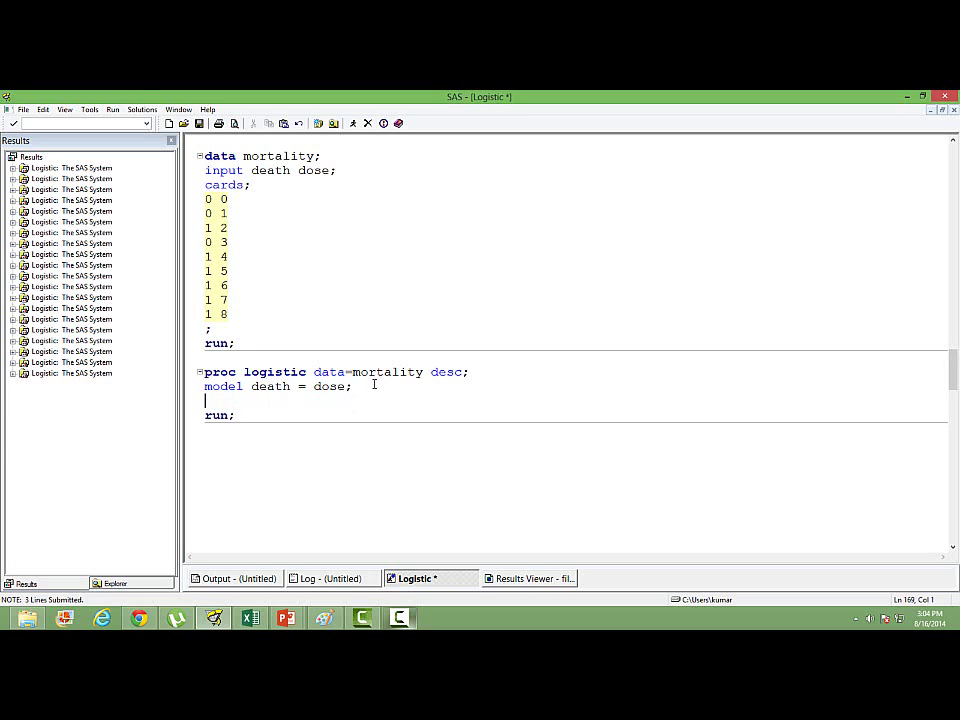
type("exact dose/estimate")
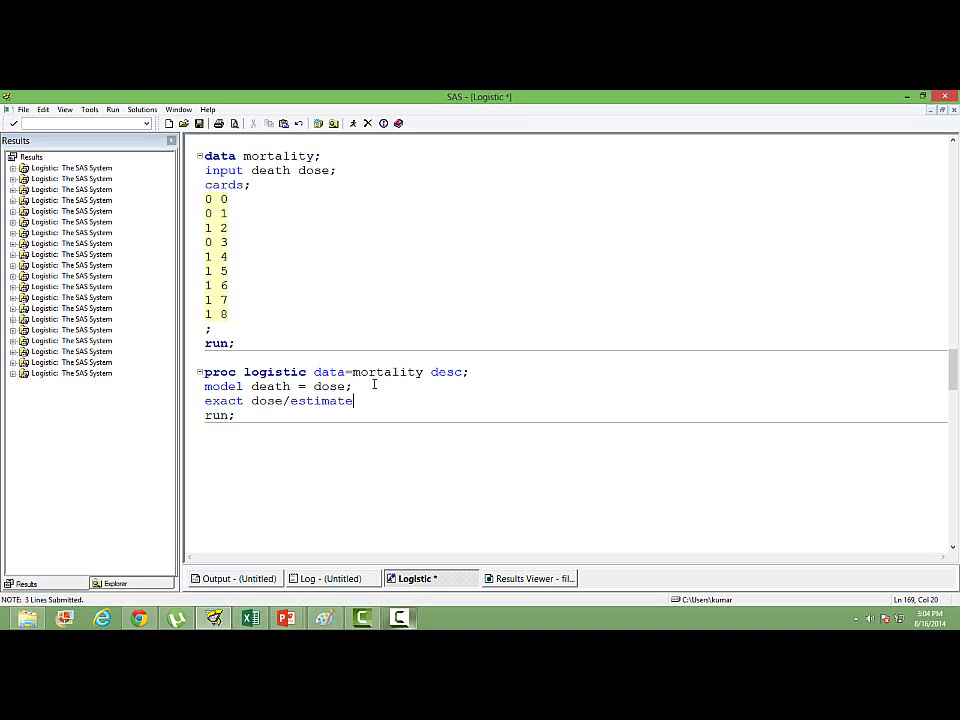
type("=both;")
- Submit the updated proc logistic block with the exact statement and view its new results
left_click(281, 426)
left_click(210, 358, "shift")
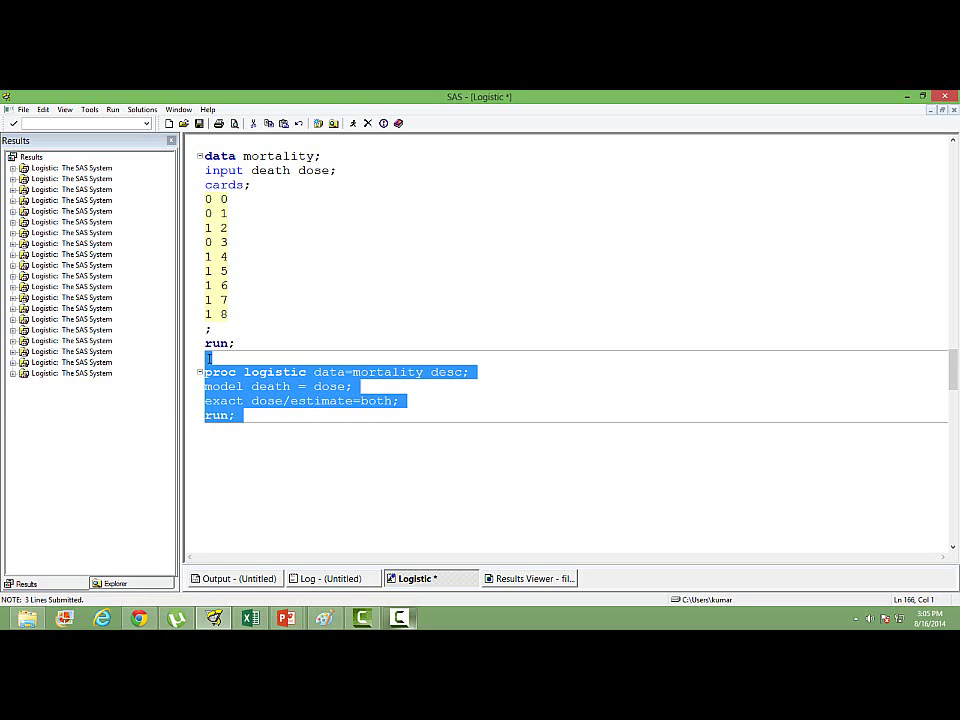
left_click(353, 124)
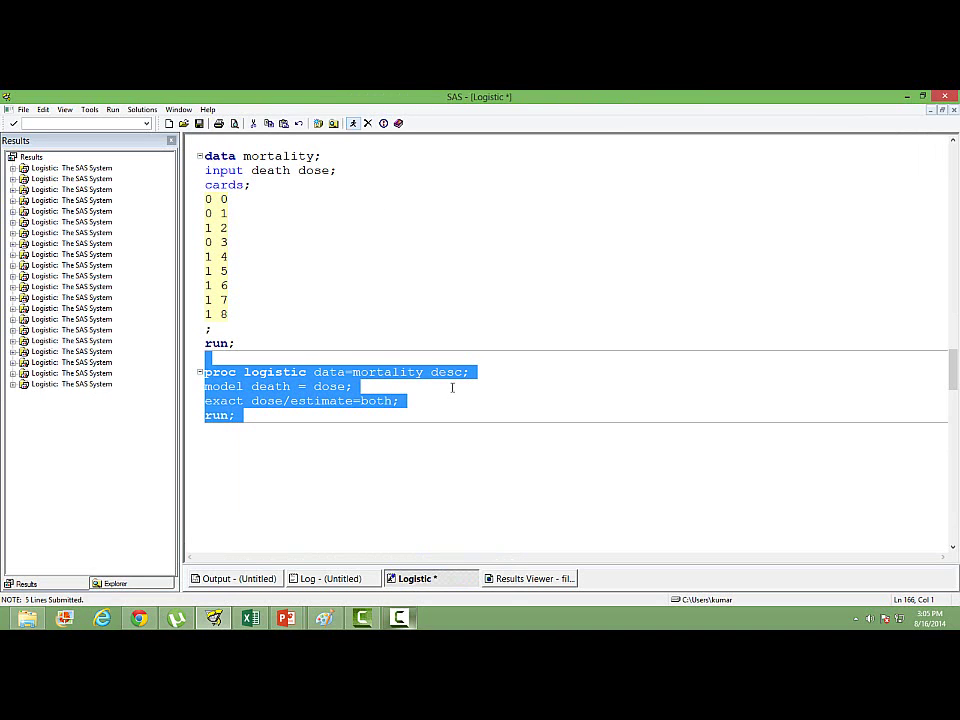
left_click(542, 580)
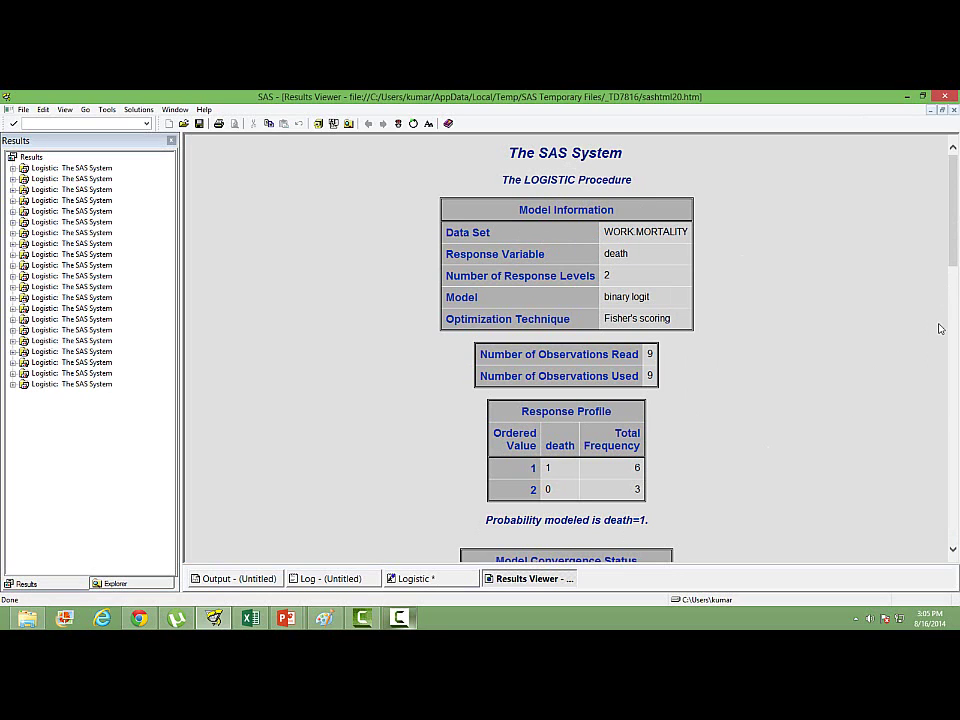
- Scroll to the Exact Conditional Analysis tables showing dose estimate 1.0209 and odds ratio 2.776
left_click_drag(955, 247, 899, 527)
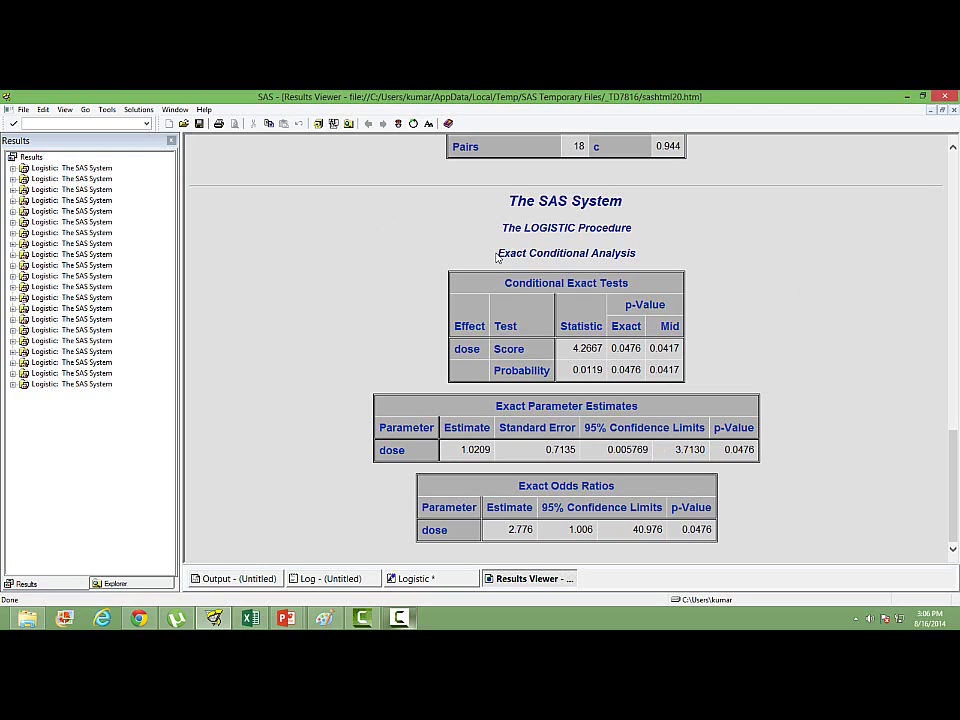
- Highlight the Exact Conditional Analysis heading, then return to the Logistic program code
left_click_drag(497, 257, 613, 254)
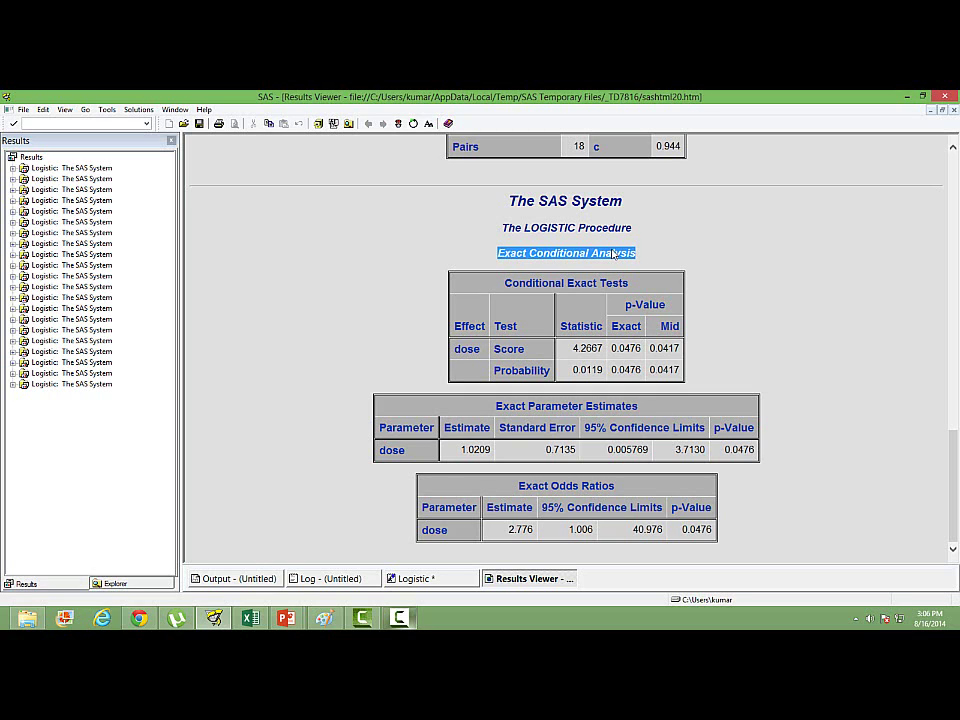
left_click(440, 578)
left_click(388, 459)
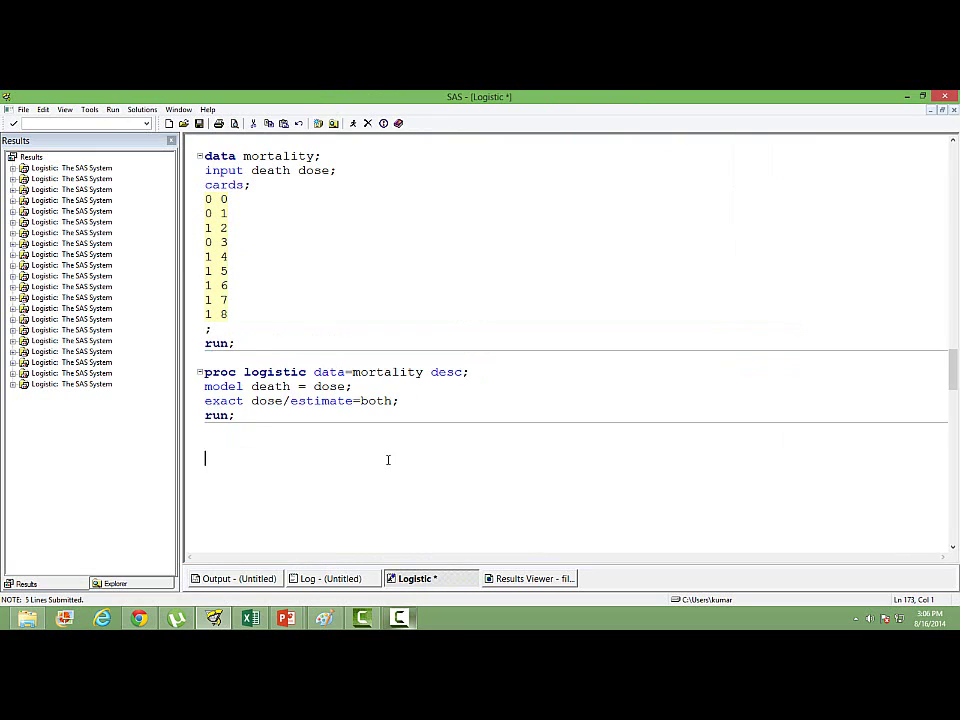